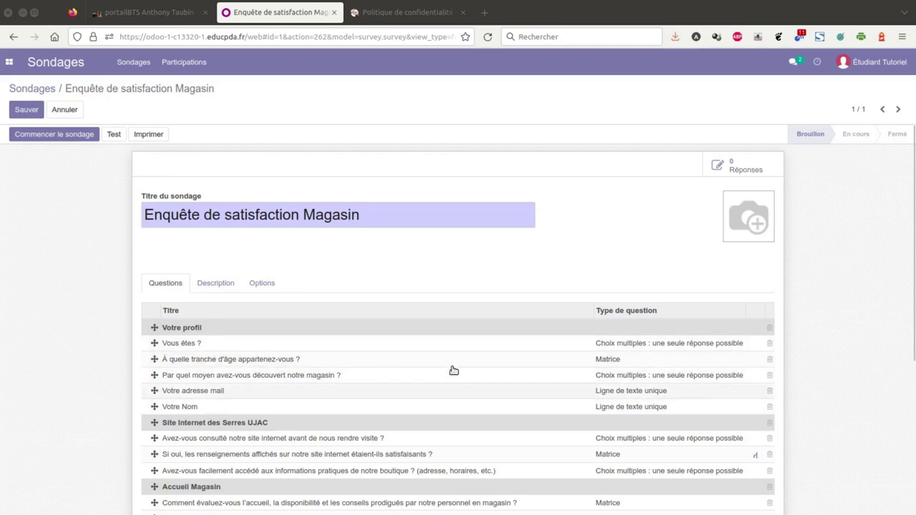
Add a survey question titled "Acceptez-vous que vos données soient enregistrées et utilisaes dans le cadre de nos campagnes marketing ?".
{"action": "scroll", "coordinate": [446, 351], "scroll_direction": "down", "scroll_amount": 1}
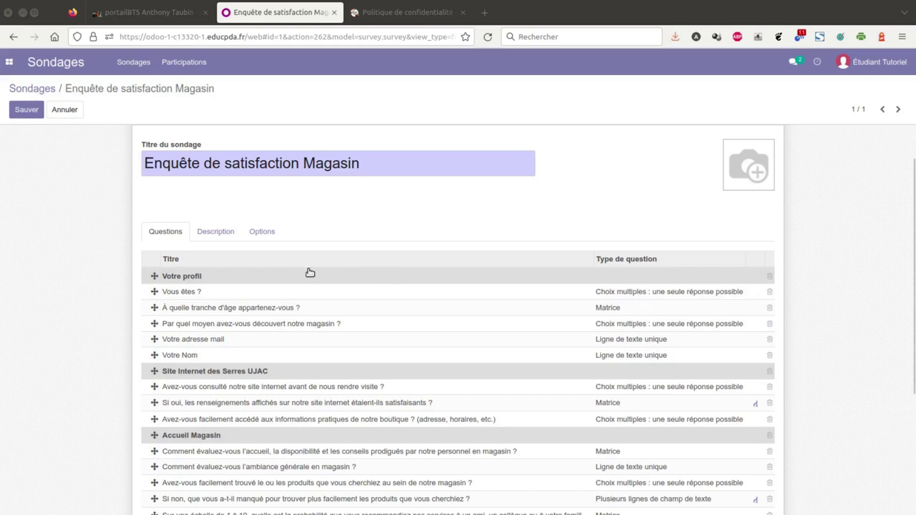
{"action": "scroll", "coordinate": [368, 274], "scroll_direction": "down", "scroll_amount": 5}
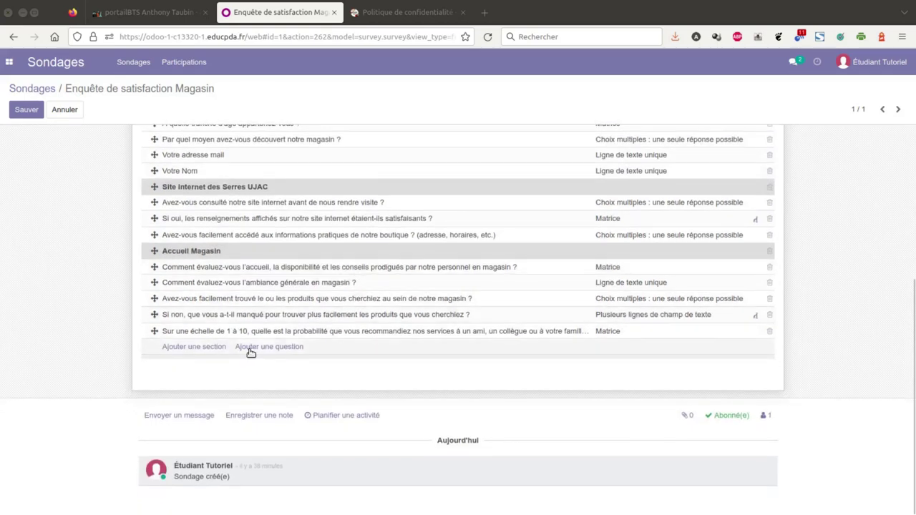
{"action": "left_click", "coordinate": [278, 348]}
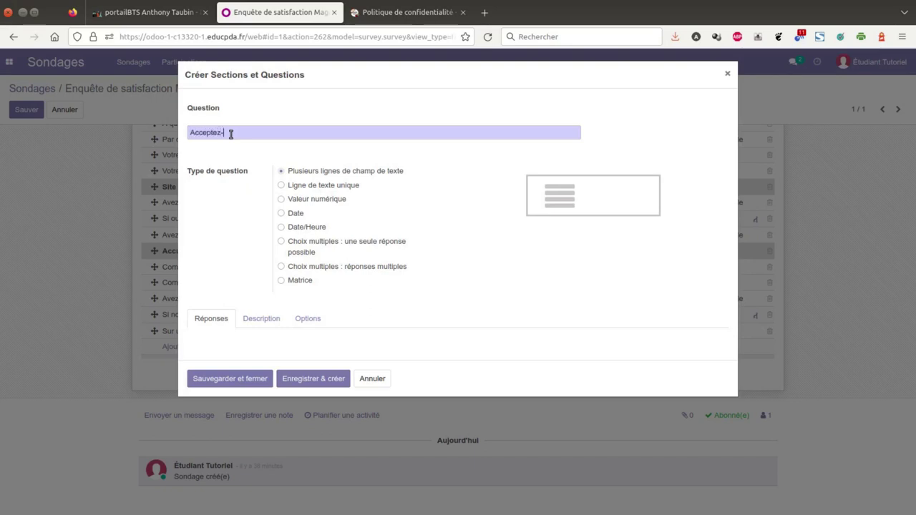
{"action": "type", "text": "Acceptez-vous que vos donnée"}
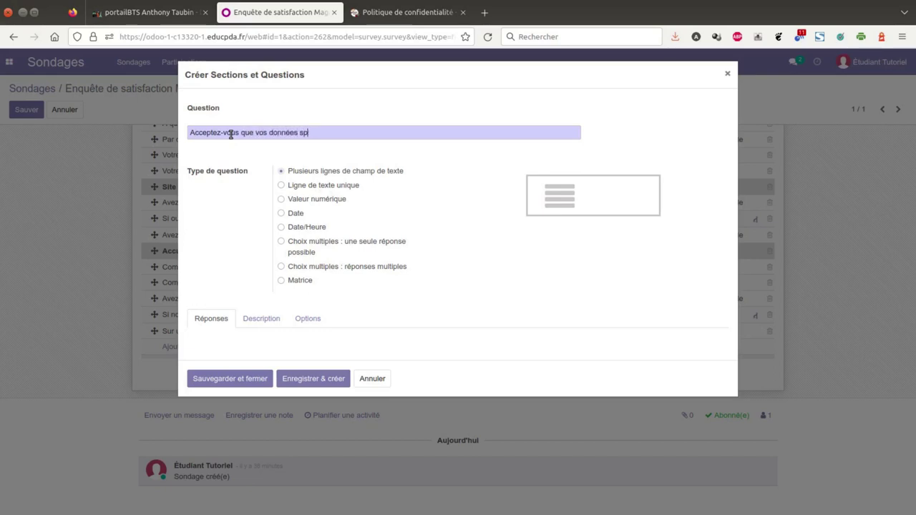
{"action": "type", "text": "s soient enregistrées et u"}
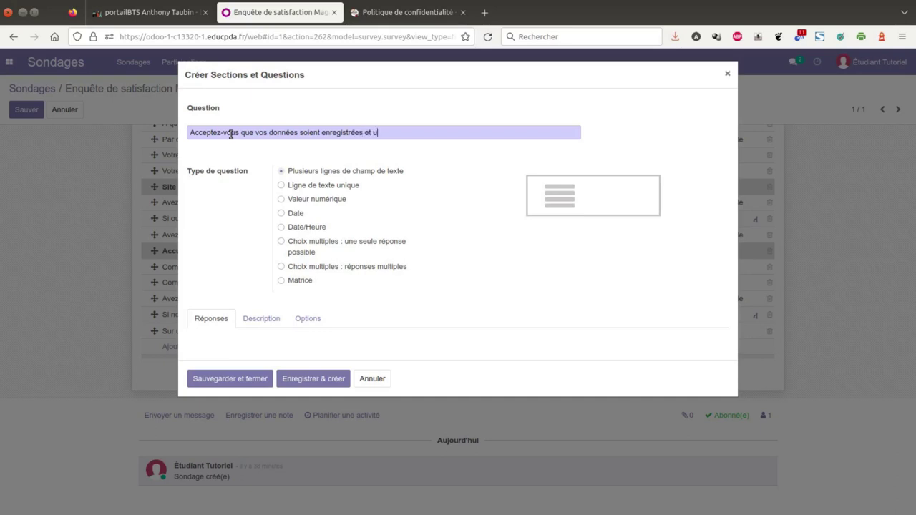
{"action": "type", "text": "tilisaes dans le cadre de "}
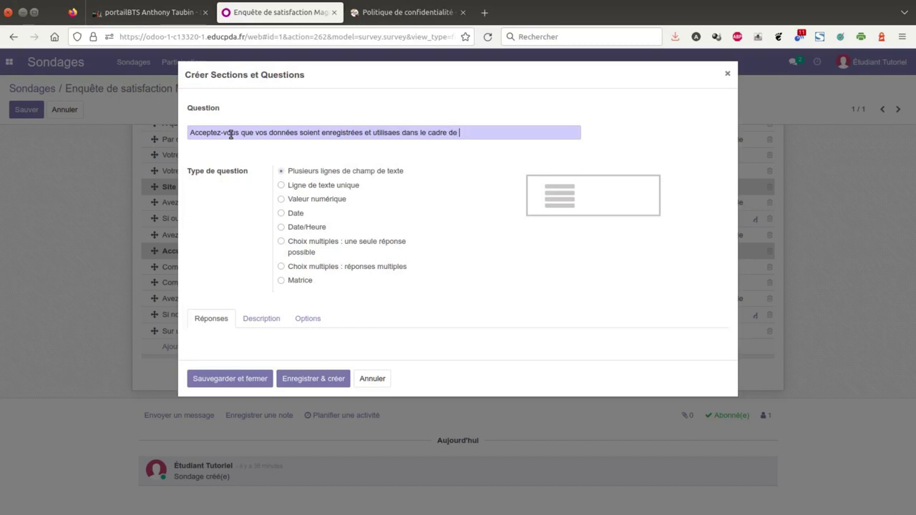
{"action": "type", "text": "nos campagnes marketing ?"}
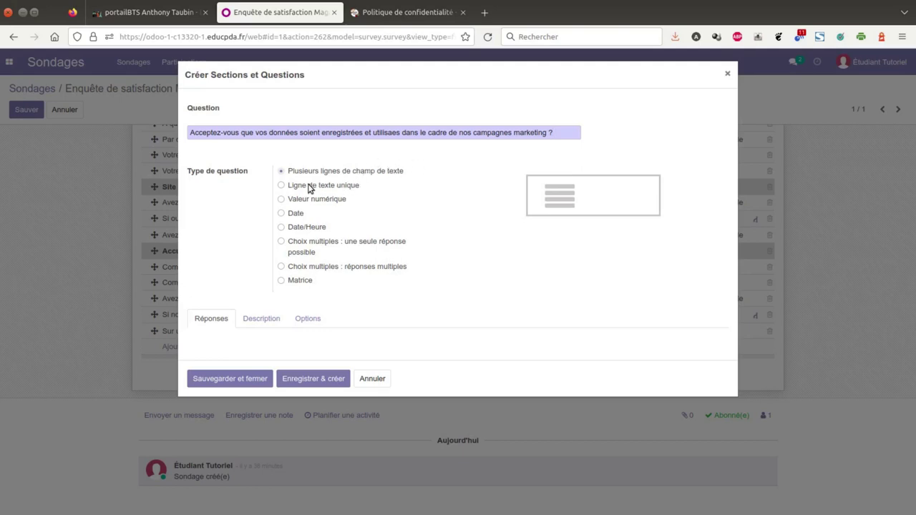
Make the question a single-answer multiple choice with the answers "Oui" and "Non".
{"action": "left_click", "coordinate": [281, 243]}
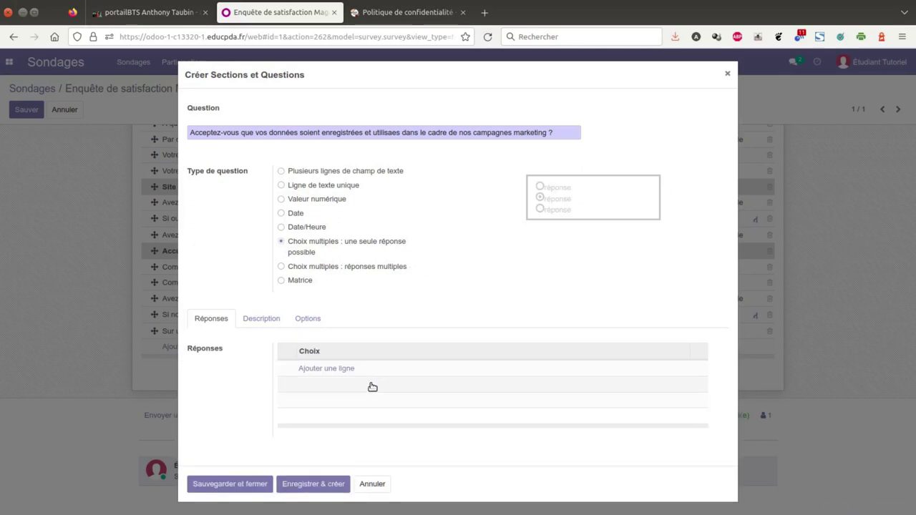
{"action": "left_click", "coordinate": [332, 373]}
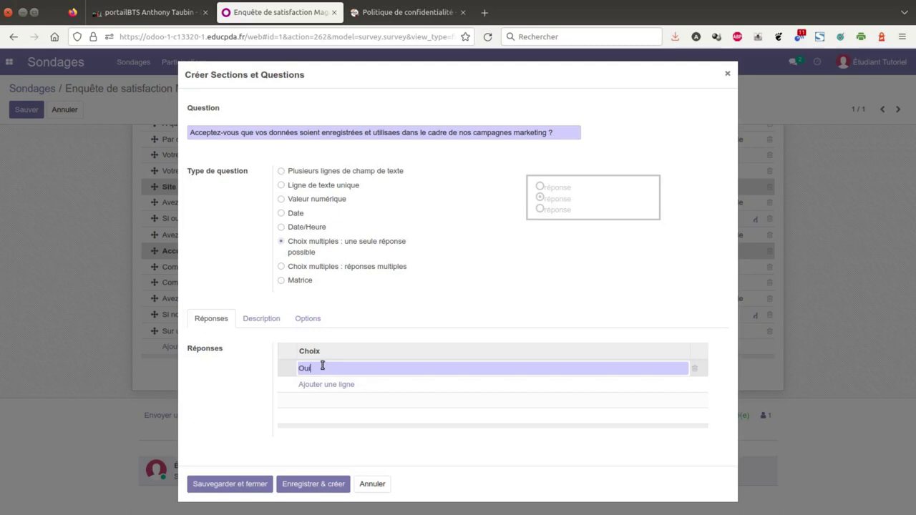
{"action": "left_click", "coordinate": [336, 385]}
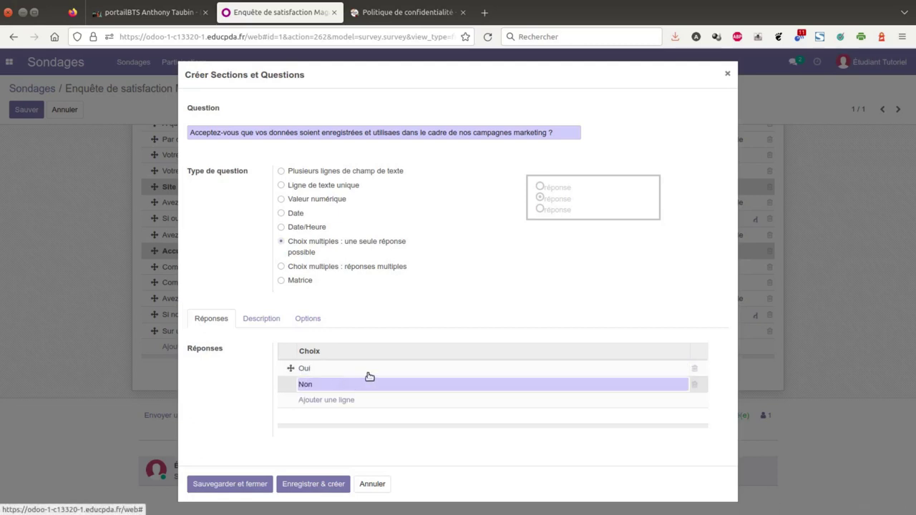
{"action": "left_click", "coordinate": [395, 326]}
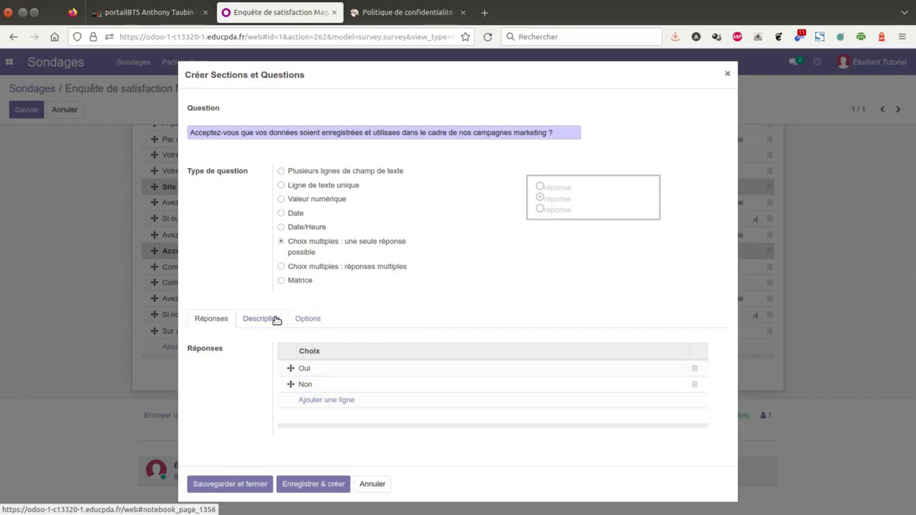
Make an answer to the marketing consent question mandatory and review its remaining options.
{"action": "left_click", "coordinate": [305, 320]}
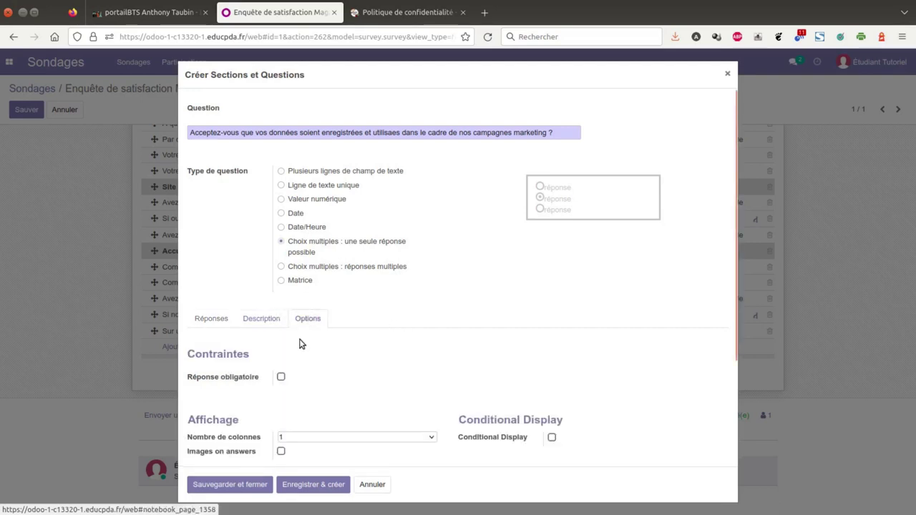
{"action": "left_click", "coordinate": [281, 377]}
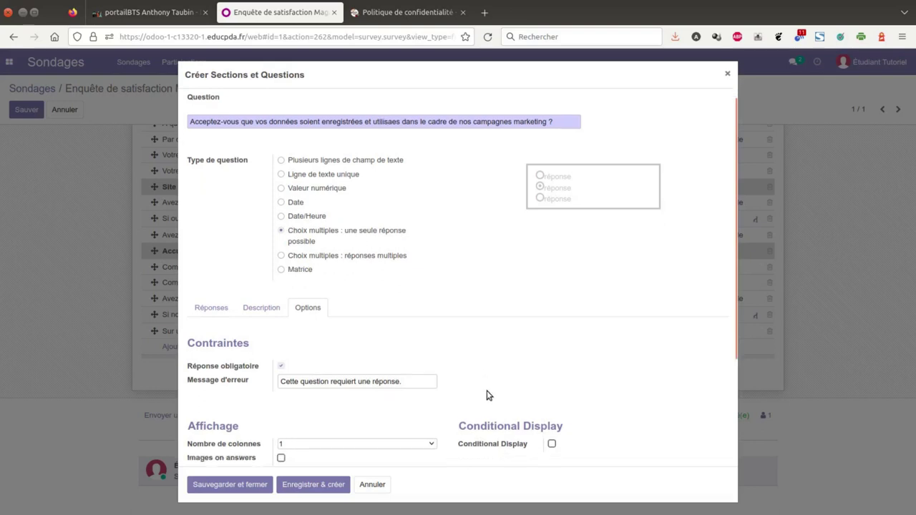
{"action": "scroll", "coordinate": [474, 387], "scroll_direction": "down", "scroll_amount": 1}
{"action": "scroll", "coordinate": [369, 369], "scroll_direction": "up", "scroll_amount": 1}
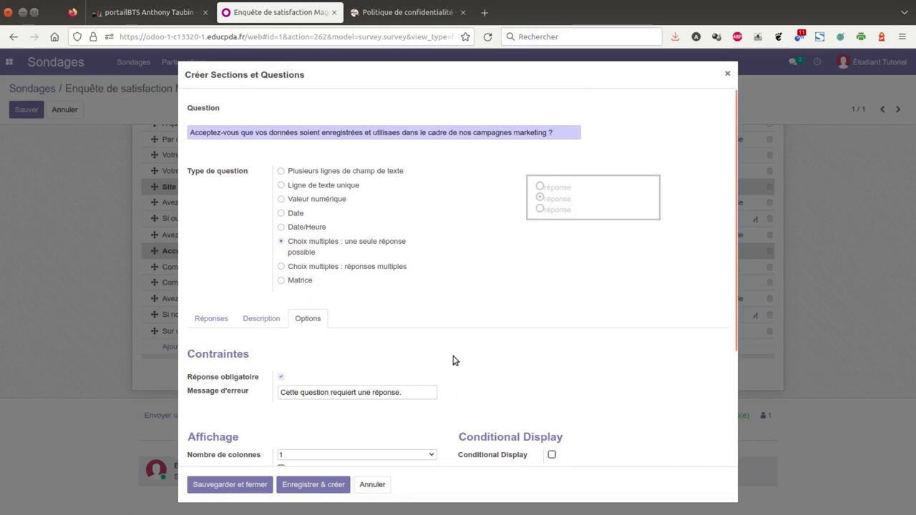
{"action": "scroll", "coordinate": [452, 360], "scroll_direction": "down", "scroll_amount": 3}
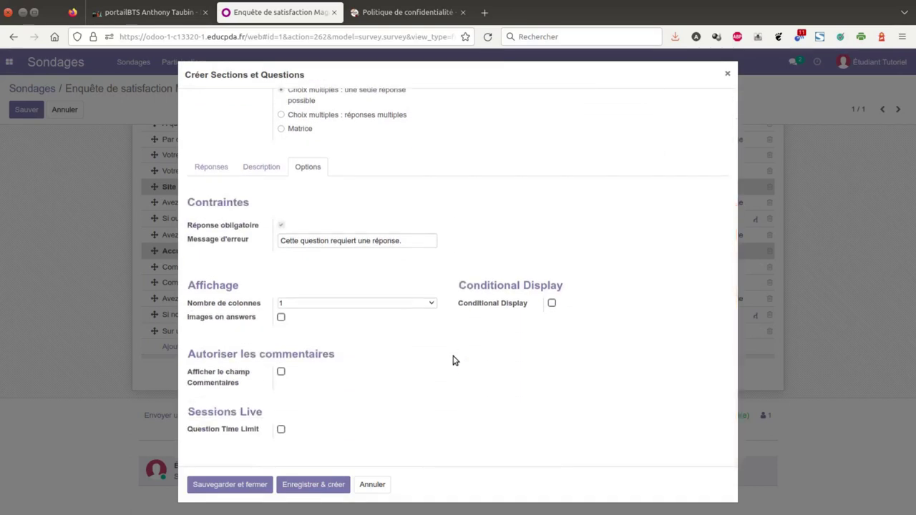
{"action": "scroll", "coordinate": [453, 360], "scroll_direction": "up", "scroll_amount": 3}
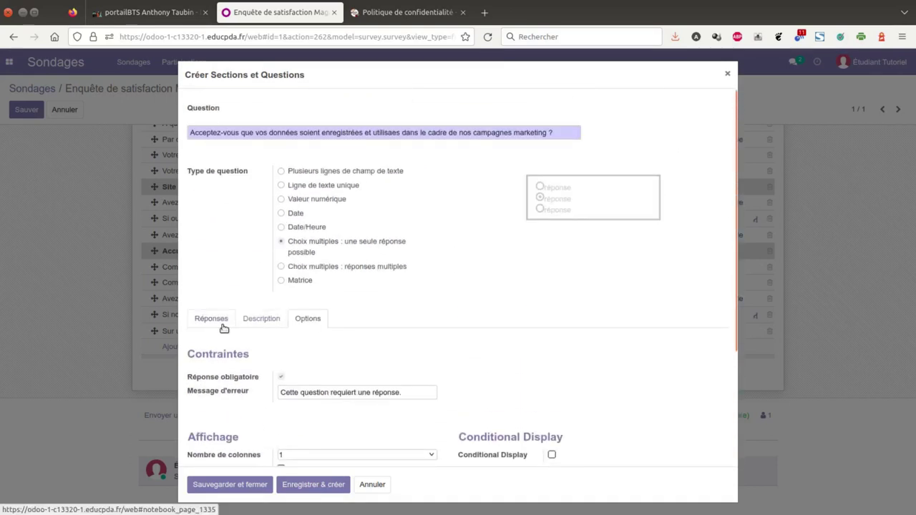
Enter "Consulter notre politique de confidentialité." as the question's description.
{"action": "left_click", "coordinate": [263, 324]}
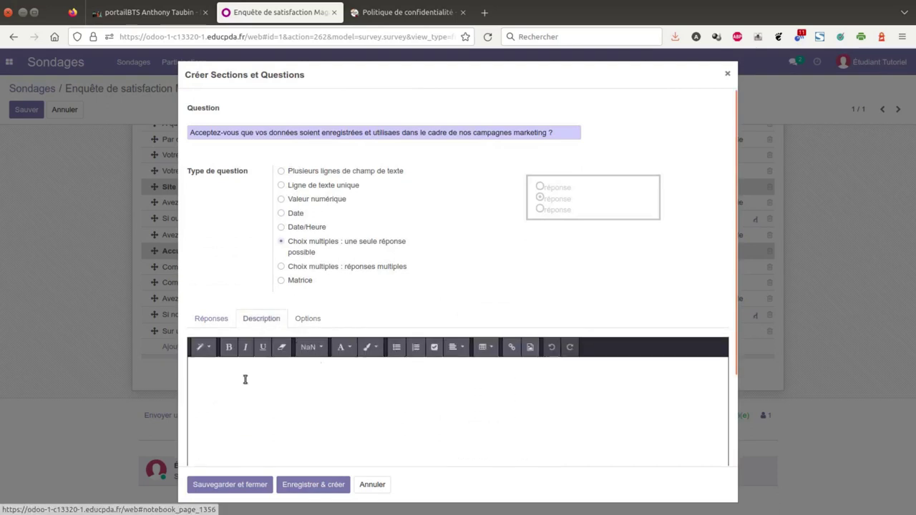
{"action": "left_click", "coordinate": [309, 391]}
{"action": "type", "text": "Consulter notre po"}
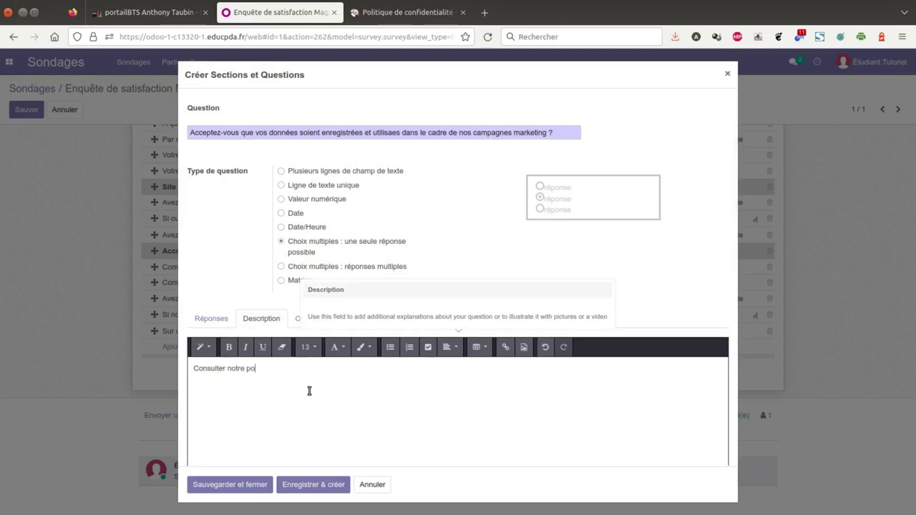
{"action": "type", "text": "litique de confi"}
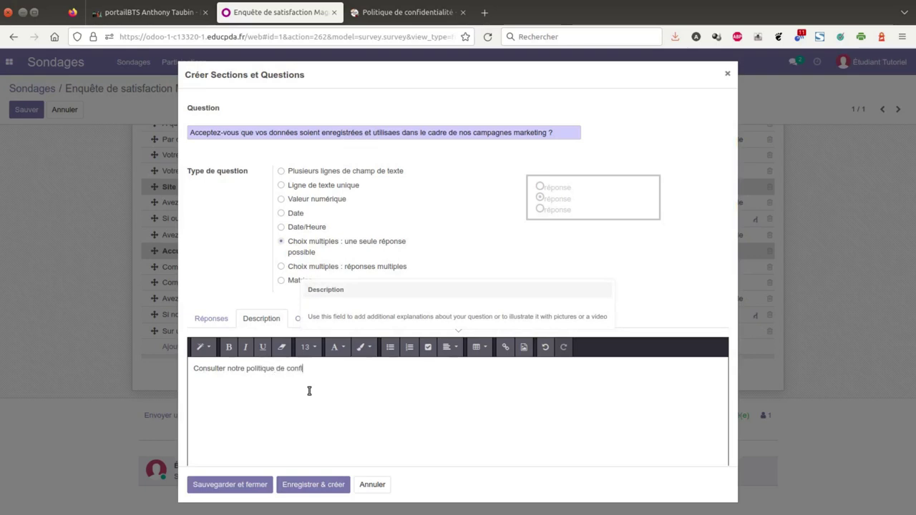
{"action": "type", "text": "dentialité :"}
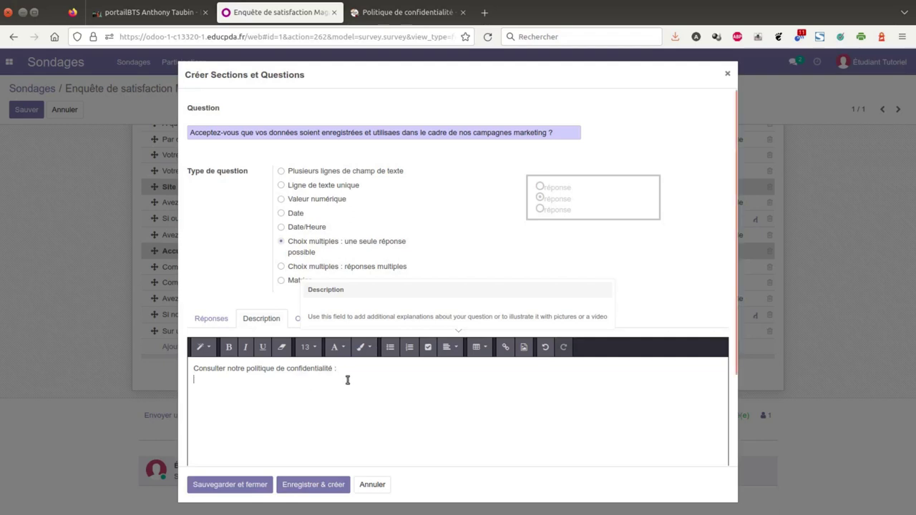
{"action": "key", "text": "BackSpace"}
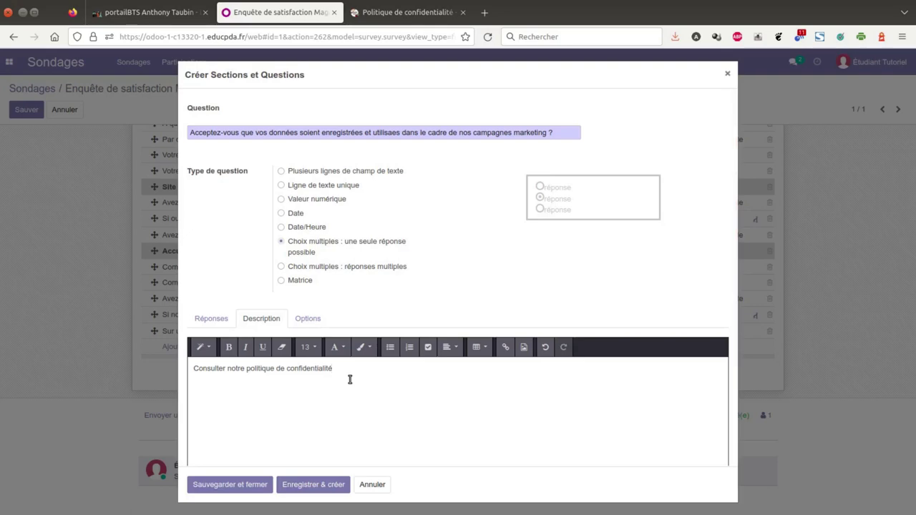
Copy the web address of the shop's "Politique de confidentialité" page and return to the question being created.
{"action": "left_click", "coordinate": [405, 12]}
{"action": "left_click", "coordinate": [236, 37]}
{"action": "key", "text": "ctrl+c"}
{"action": "right_click", "coordinate": [238, 37]}
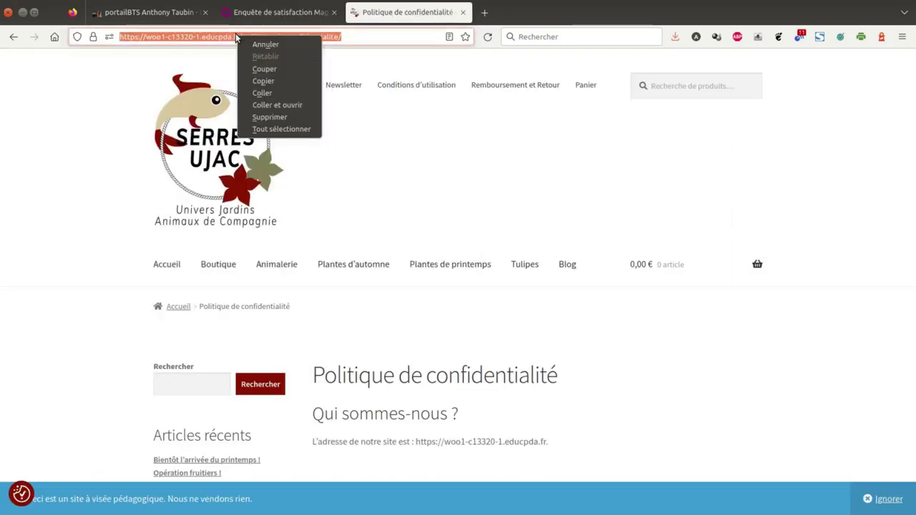
{"action": "left_click", "coordinate": [264, 82]}
{"action": "left_click", "coordinate": [276, 12]}
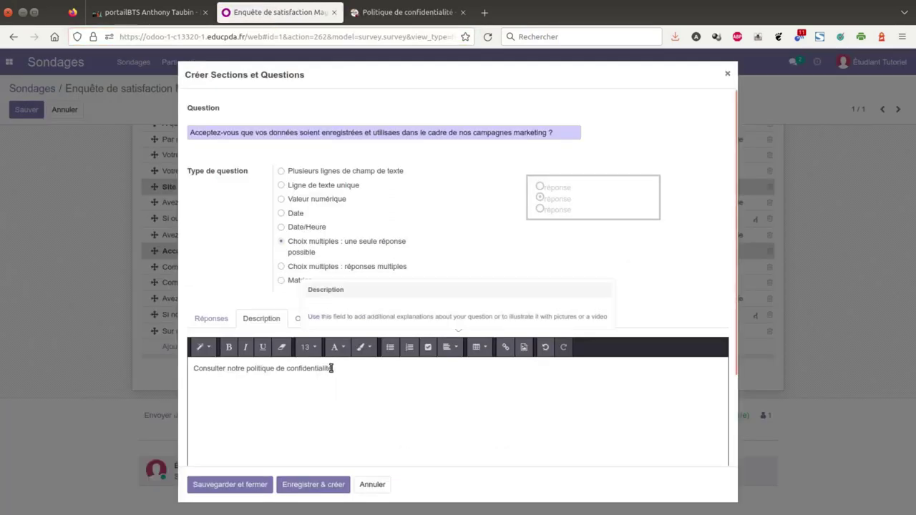
Link "politique de confidentialité" in the description to the copied address, opening in a new window, and save the question.
{"action": "left_click_drag", "start_coordinate": [333, 368], "coordinate": [249, 370]}
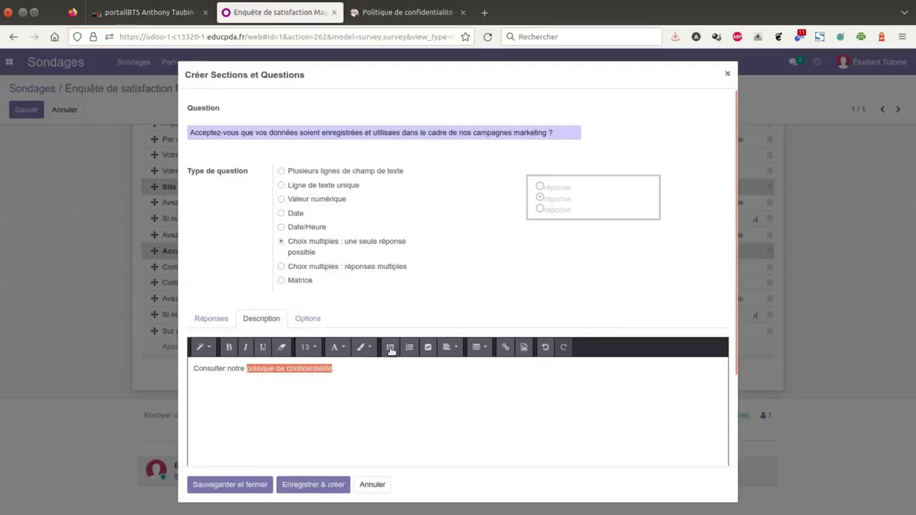
{"action": "left_click", "coordinate": [505, 348]}
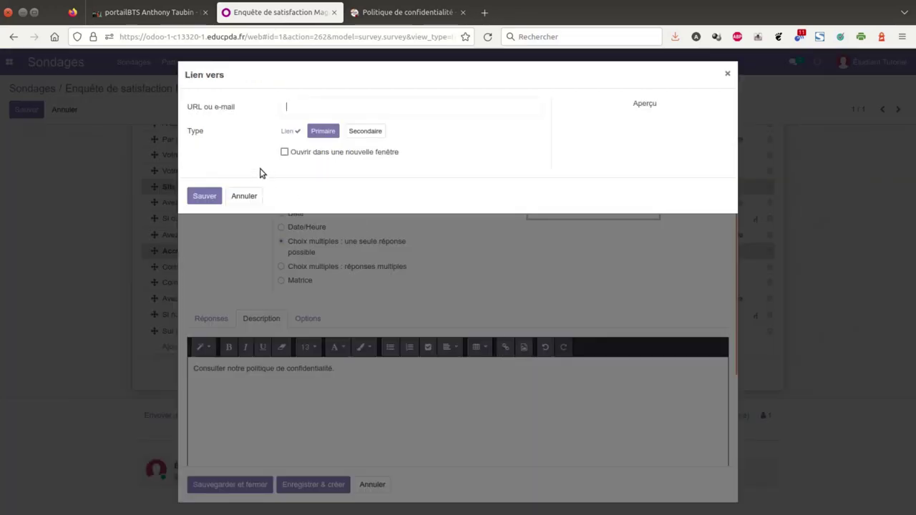
{"action": "key", "text": "ctrl+v"}
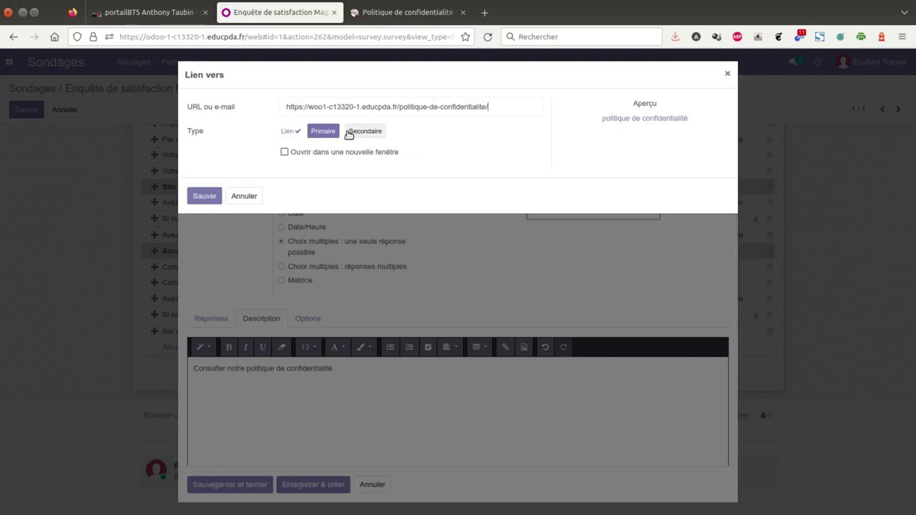
{"action": "left_click", "coordinate": [285, 153]}
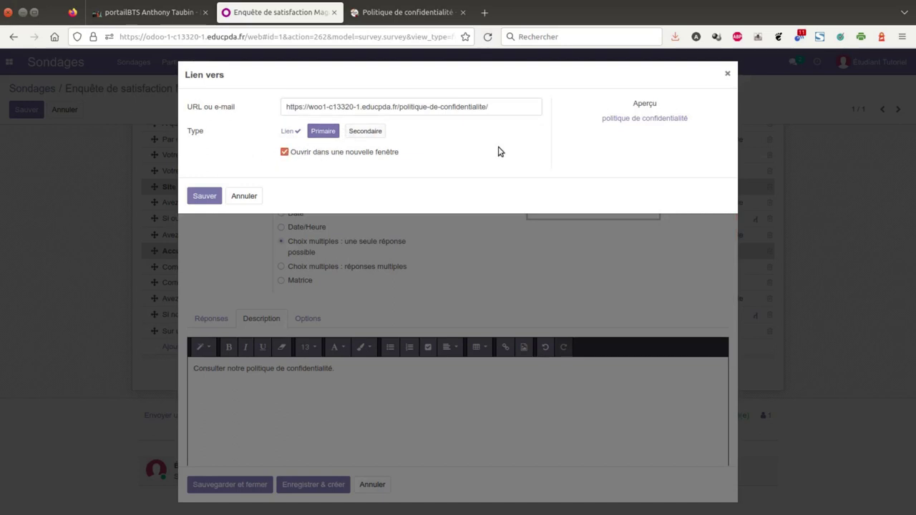
{"action": "left_click", "coordinate": [204, 196]}
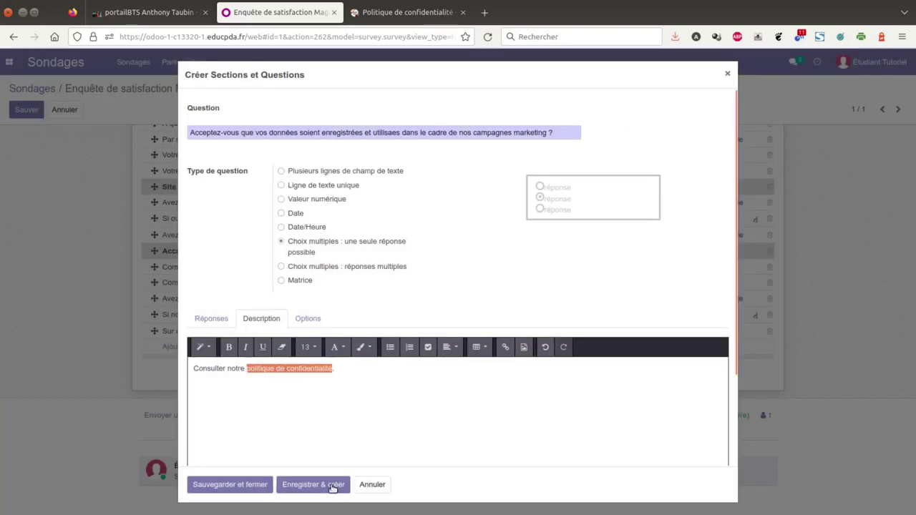
{"action": "left_click", "coordinate": [240, 485]}
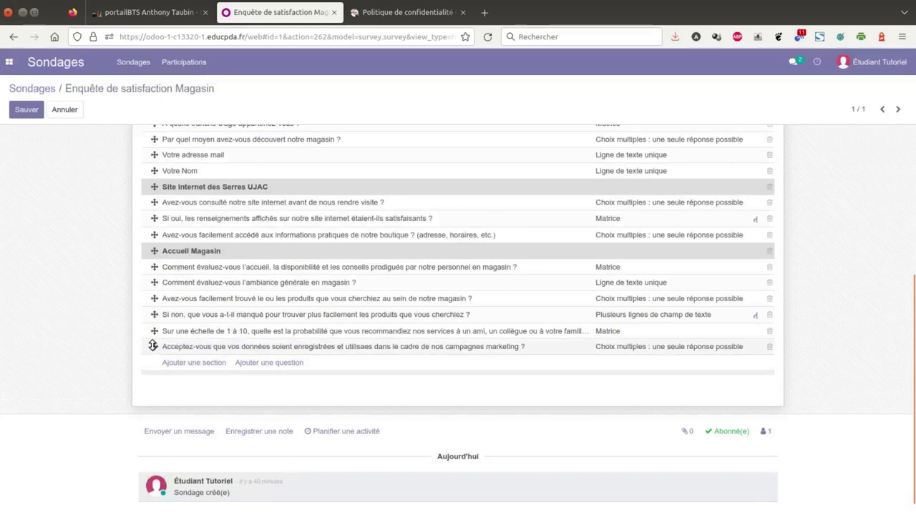
Correct the misspelled word in the marketing consent question to "utilisées" and save the question.
{"action": "left_click", "coordinate": [364, 348]}
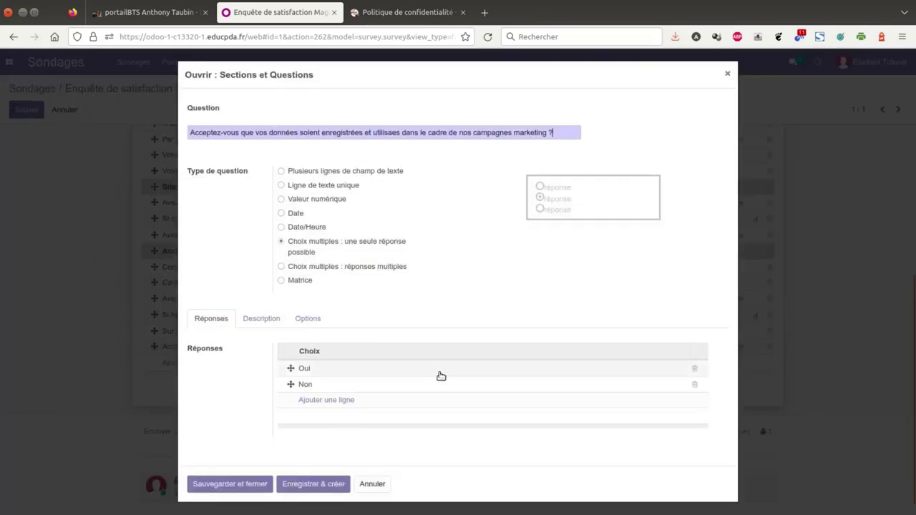
{"action": "left_click", "coordinate": [393, 132]}
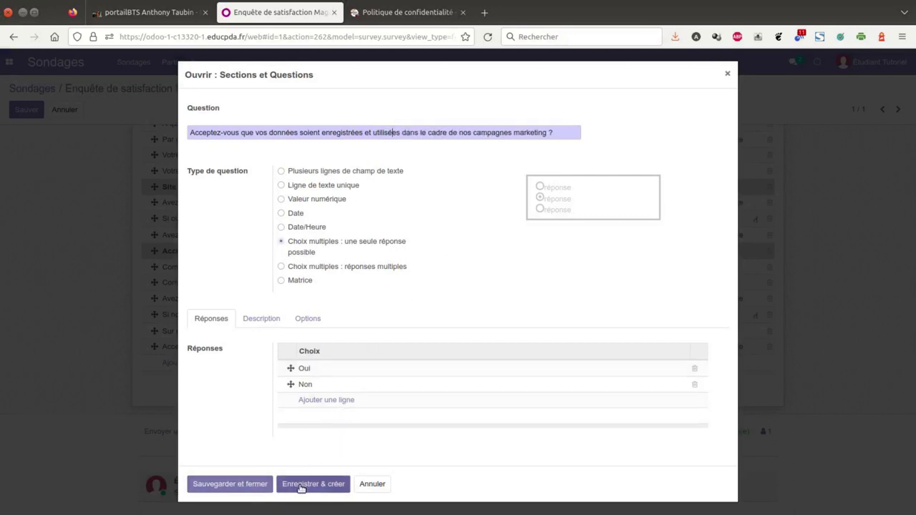
{"action": "left_click", "coordinate": [217, 492]}
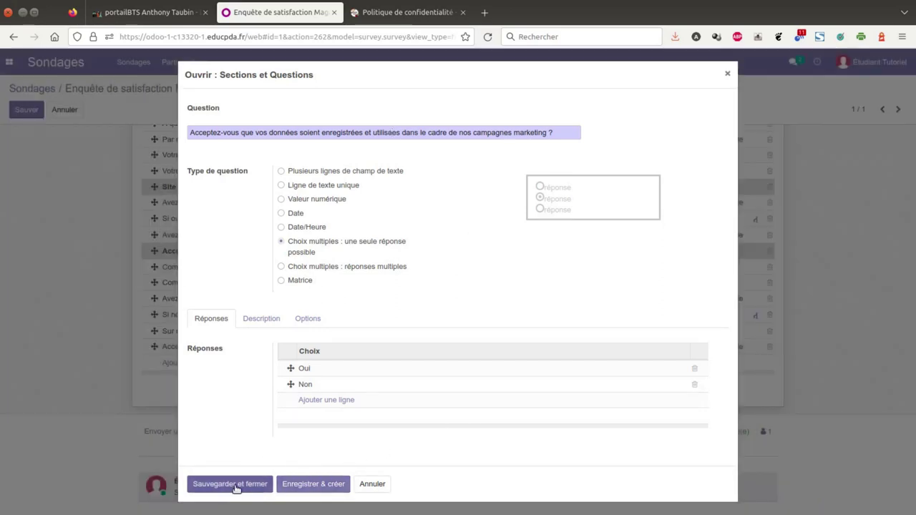
{"action": "left_click", "coordinate": [237, 485]}
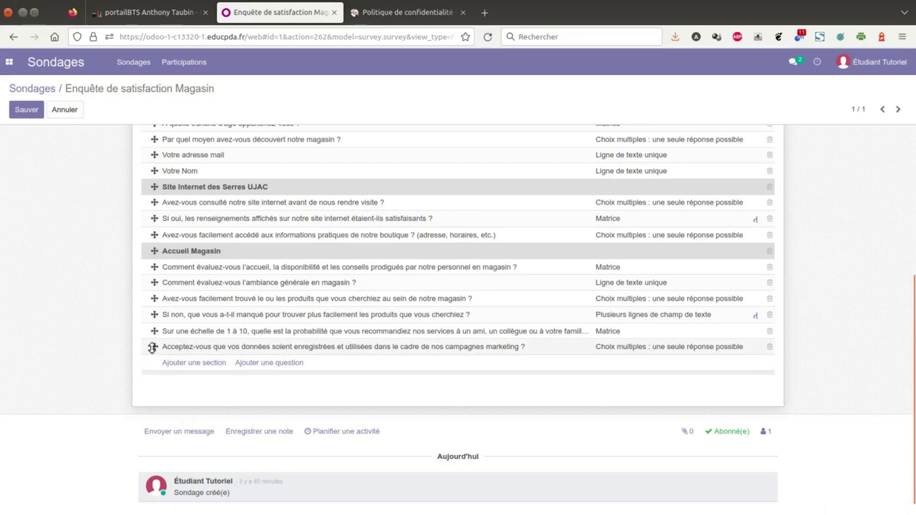
Move the marketing consent question to the end of the "Votre profil" section, after "Votre Nom", and save the survey.
{"action": "left_click_drag", "start_coordinate": [152, 346], "coordinate": [147, 186]}
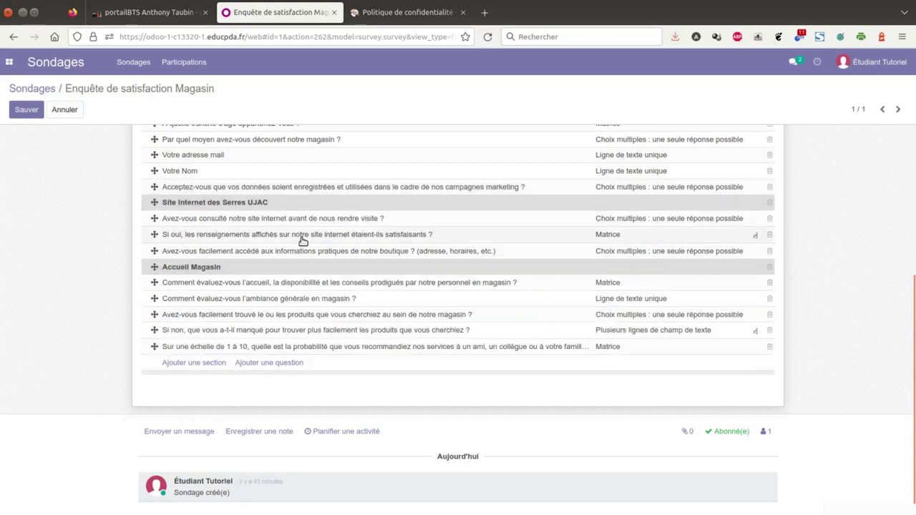
{"action": "scroll", "coordinate": [429, 240], "scroll_direction": "up", "scroll_amount": 5}
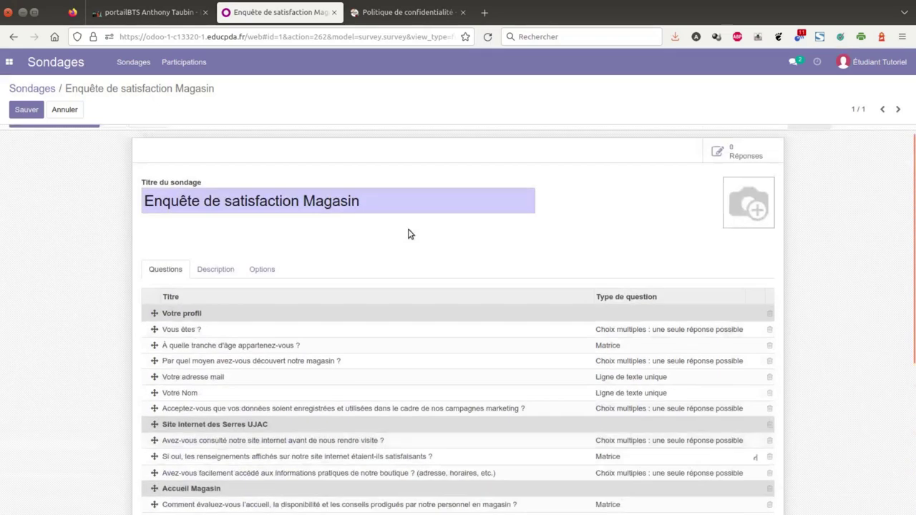
{"action": "left_click", "coordinate": [26, 111]}
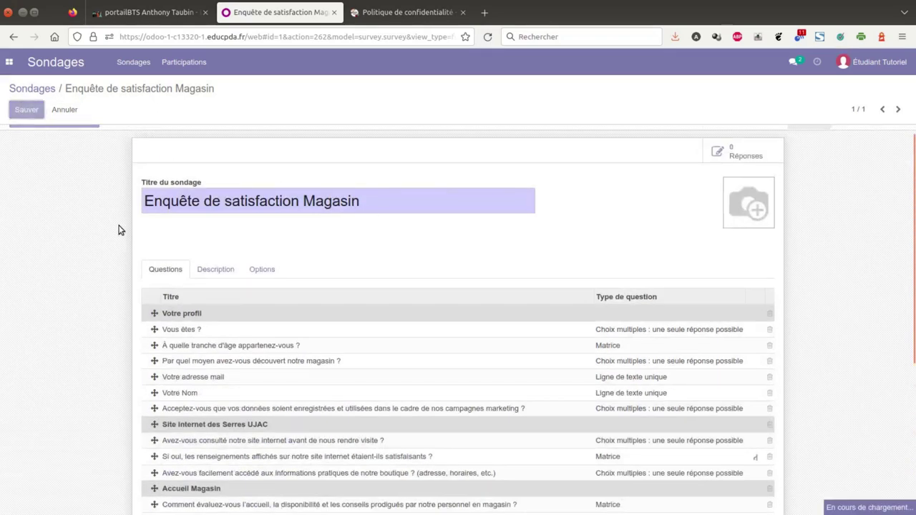